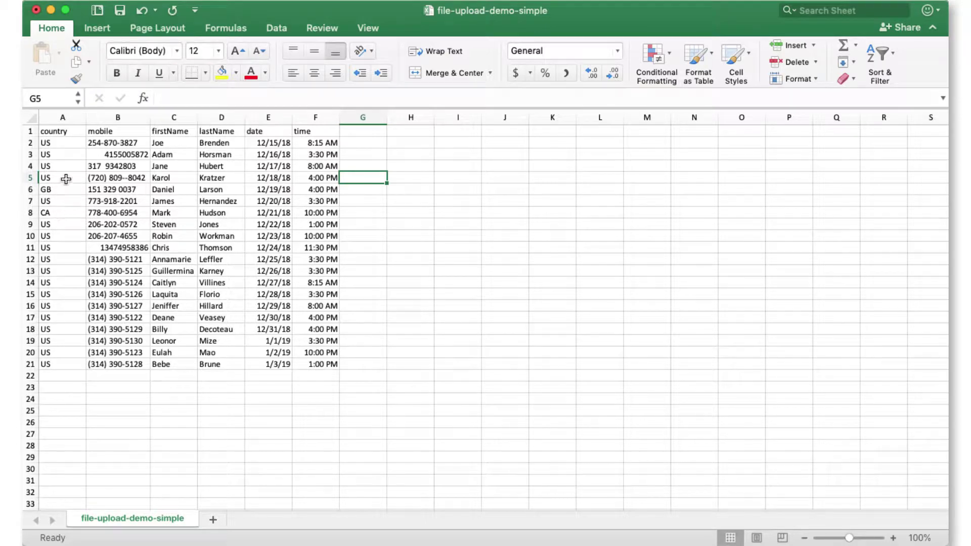
- Point out the GB country entry in the contact sheet
scroll(64, 190, "down", 1)
scroll(63, 190, "up", 1)
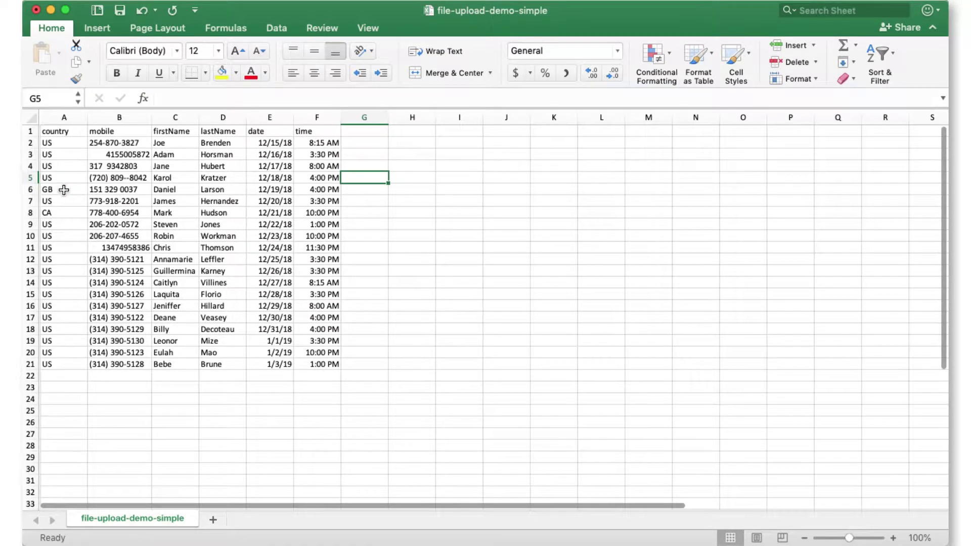
left_click(64, 190)
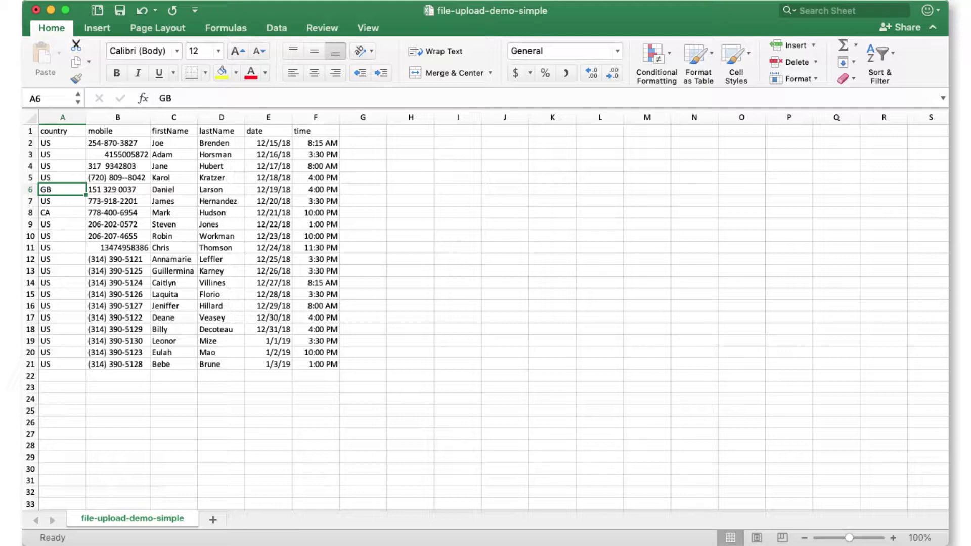
- Save a copy of the sheet as CSV named demo-appt-reminder
key("super+shift+s")
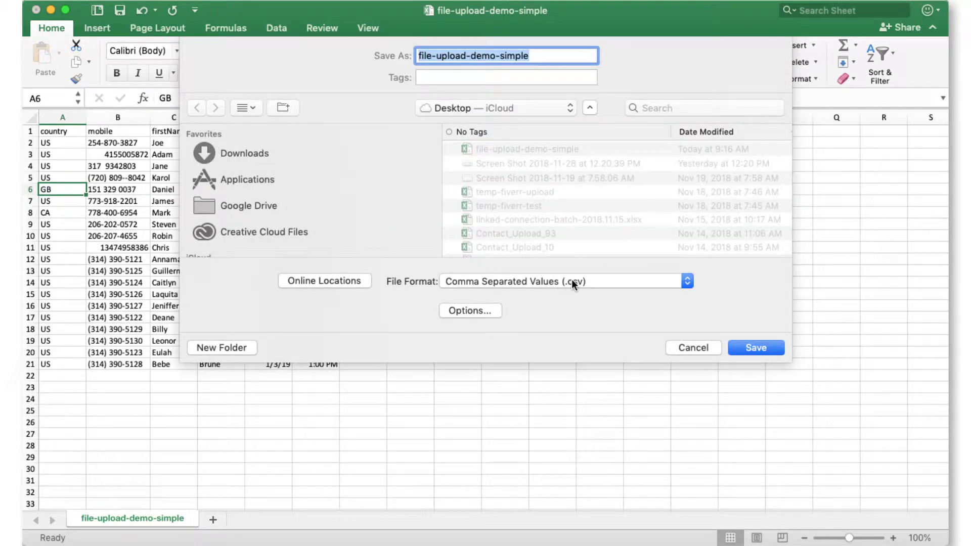
type("d")
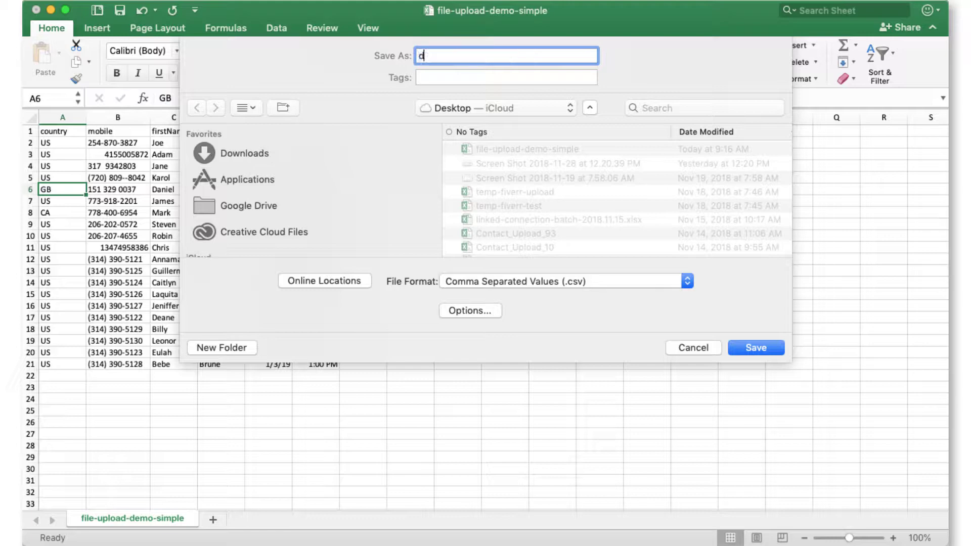
type("emo-appt-reminder")
left_click(756, 347)
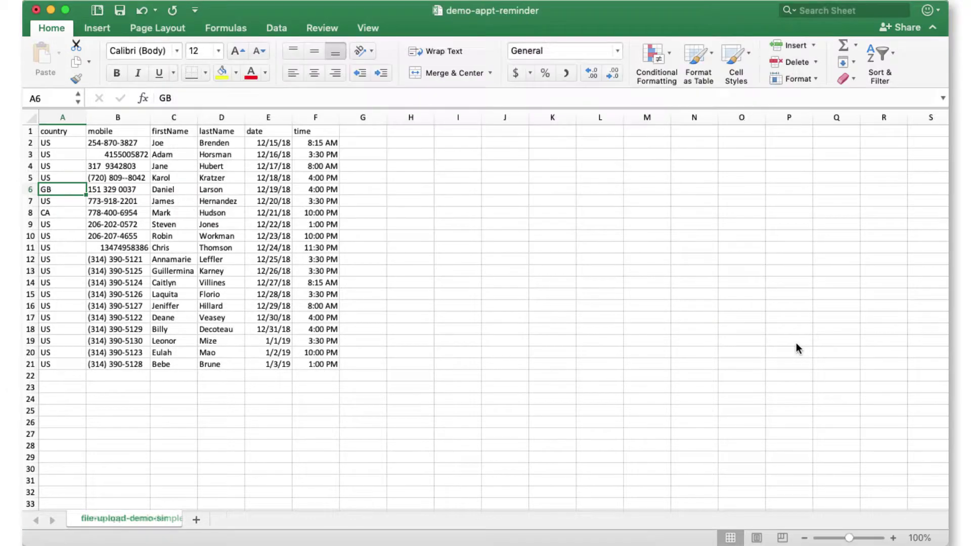
- Keep the CSV format and show Sakari's Campaigns list
left_click(590, 129)
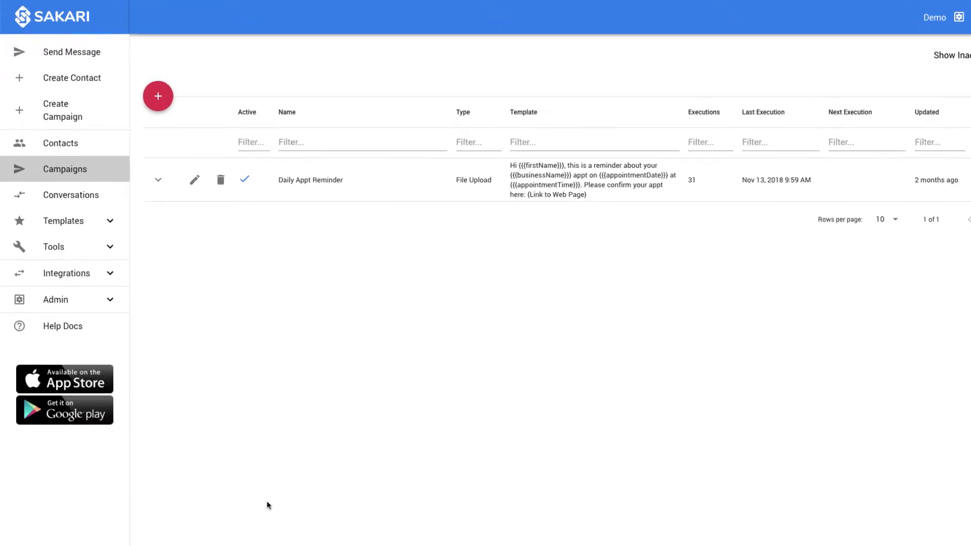
left_click(96, 202)
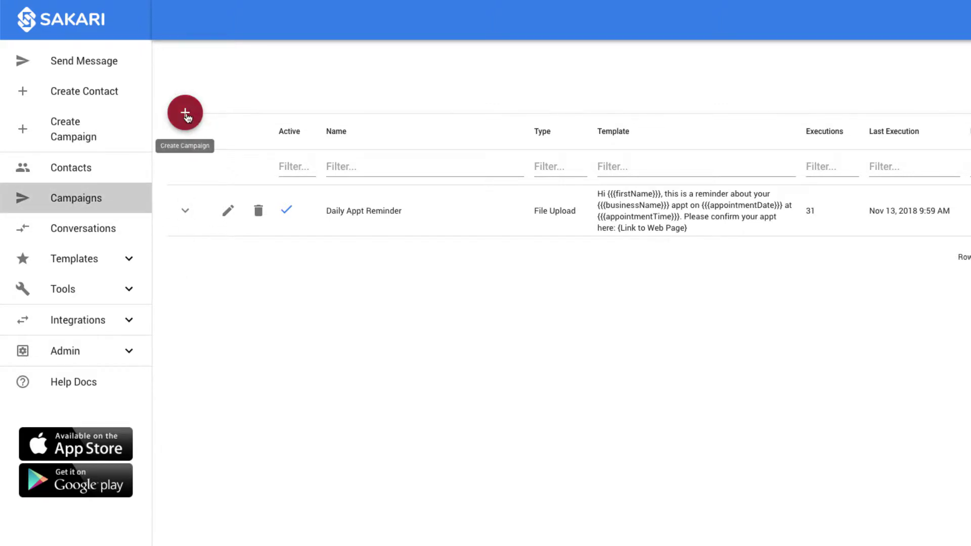
- Start creating a new campaign in Sakari
left_click(186, 116)
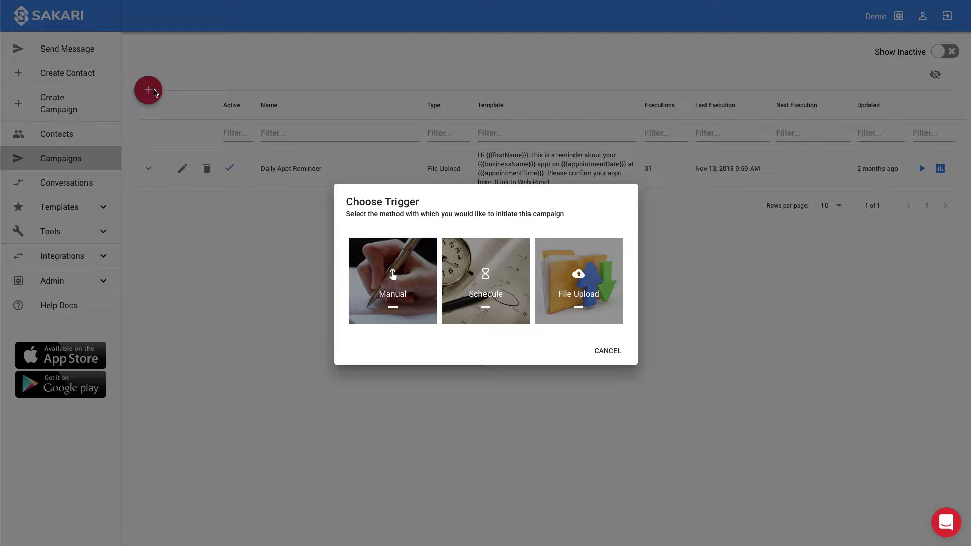
- Choose File Upload as the new campaign's trigger
left_click(582, 283)
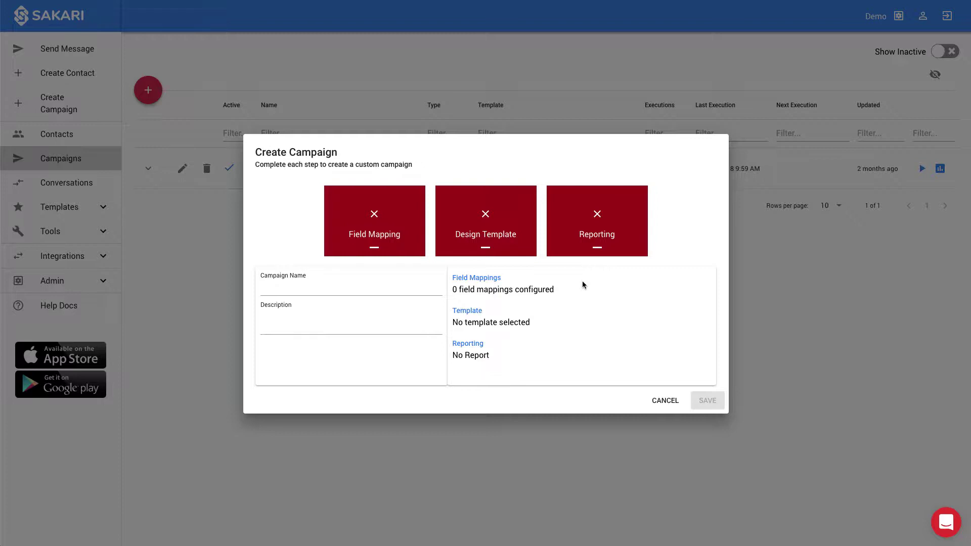
- Upload file-upload-demo-simple.csv as the sample contact file and continue to column matching
left_click(399, 212)
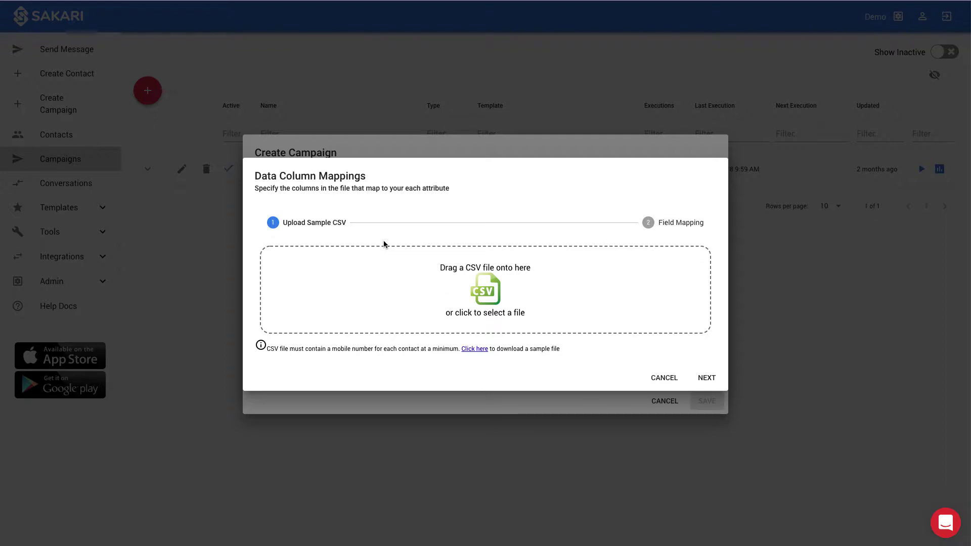
left_click_drag(217, 325, 478, 299)
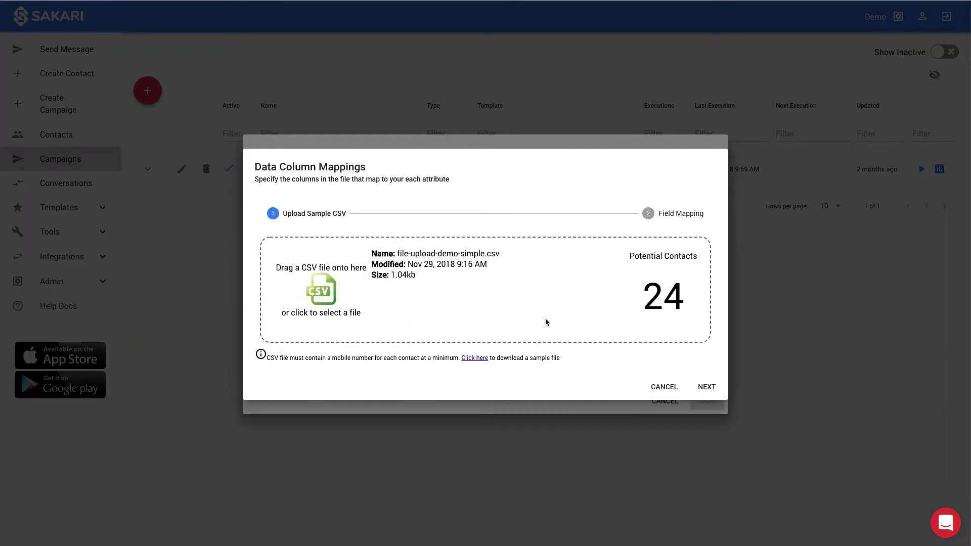
left_click(707, 389)
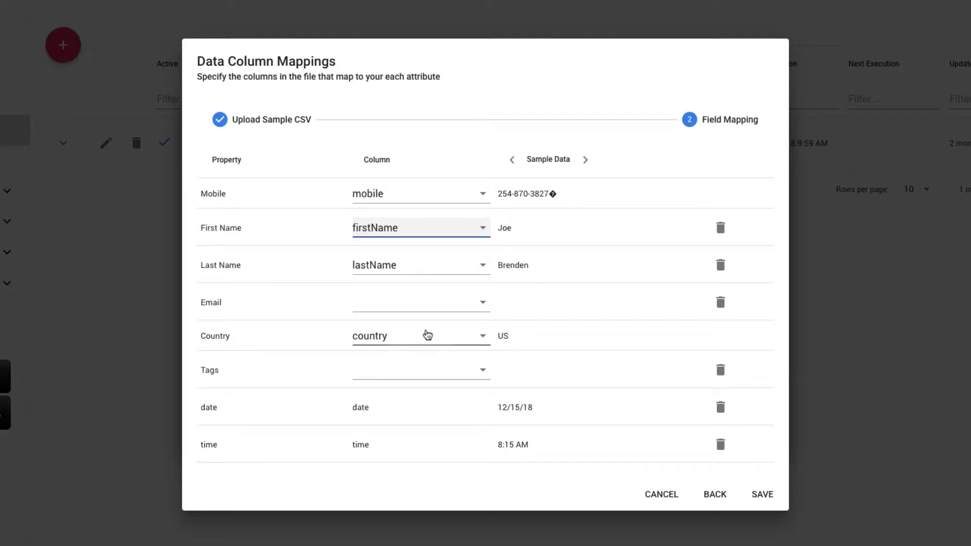
- Ignore the Email and Tags properties, keeping lastName as the Last Name column
left_click(729, 307)
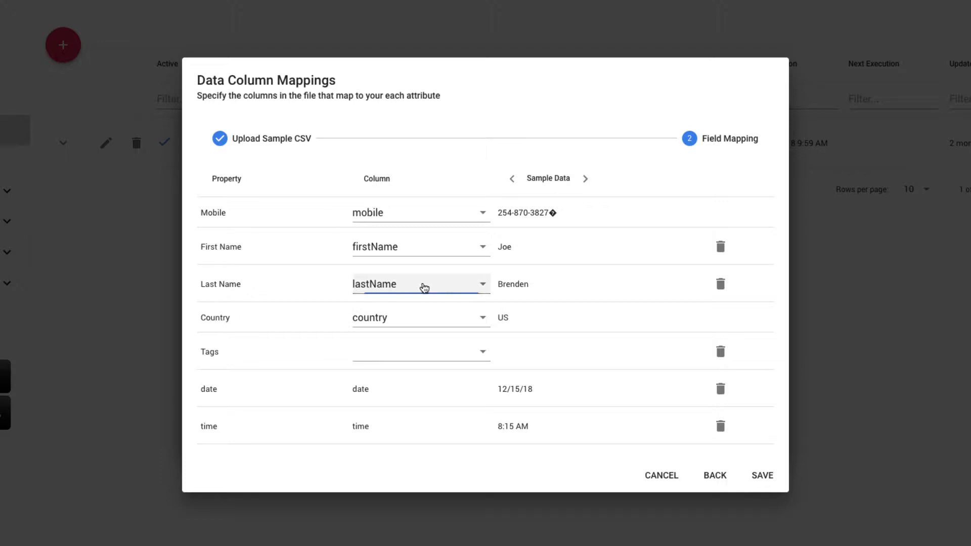
left_click(423, 286)
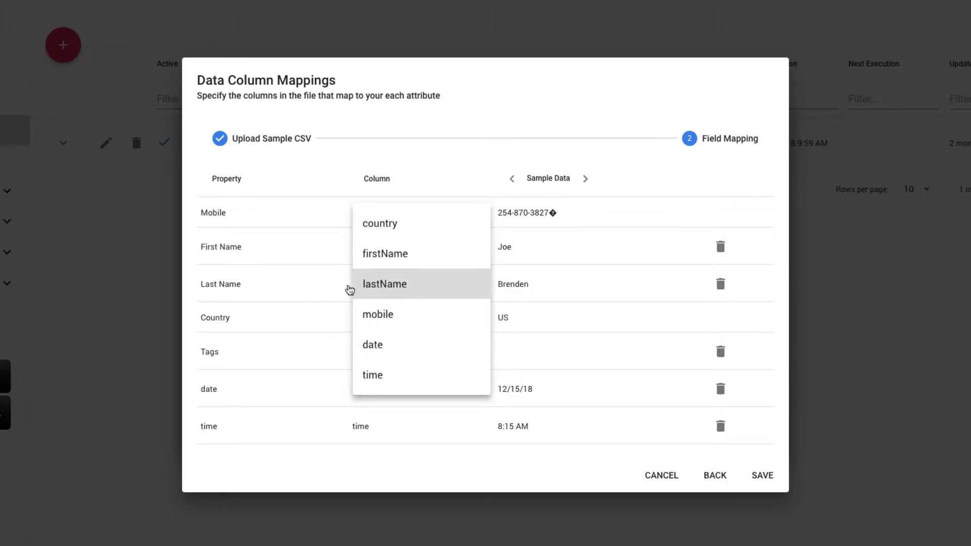
left_click(407, 290)
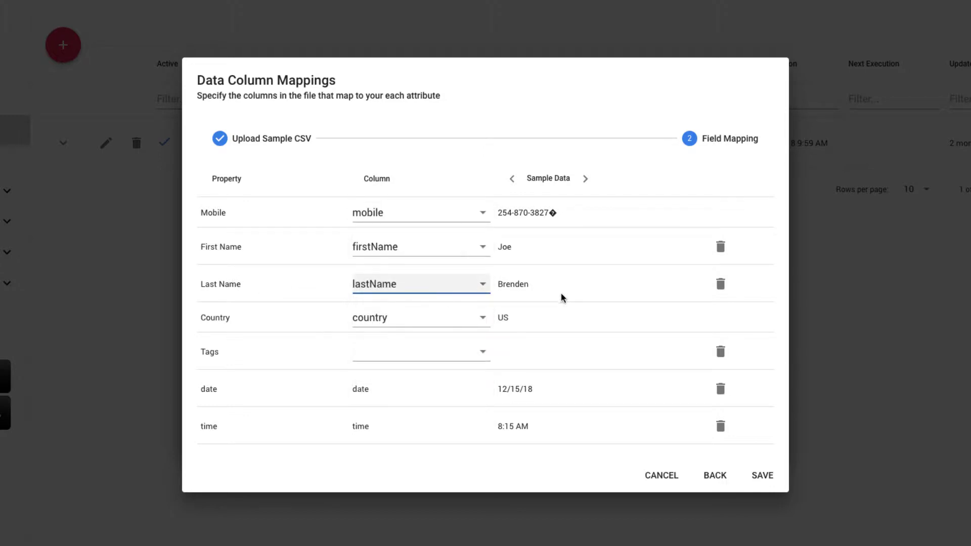
left_click(721, 352)
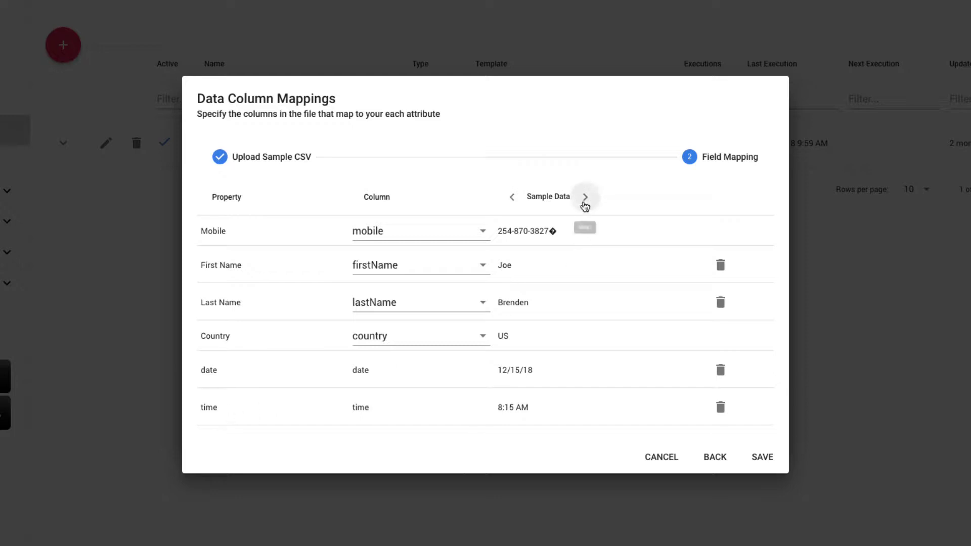
- Preview five sample contact records, then save the six column mappings
left_click(585, 202)
left_click(585, 202)
left_click(585, 202)
left_click(585, 202)
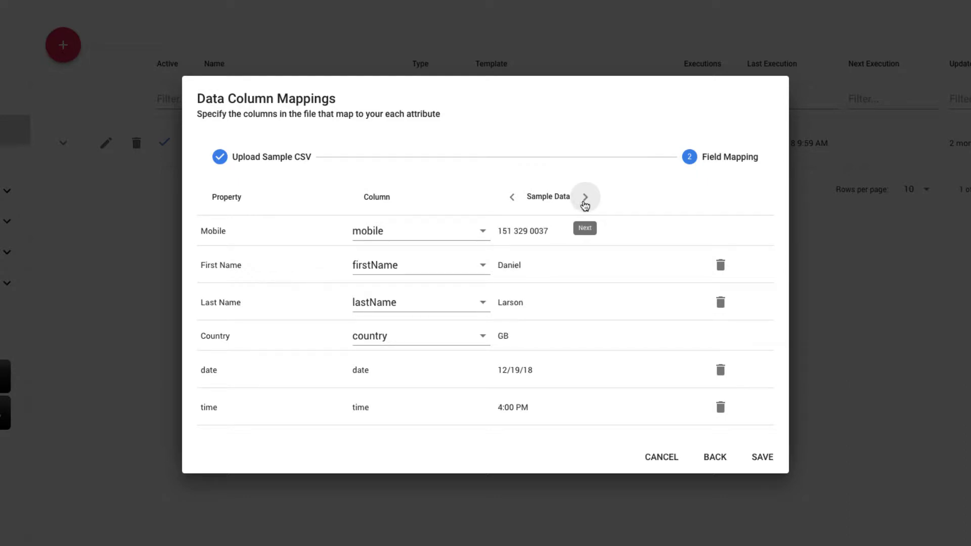
left_click(585, 202)
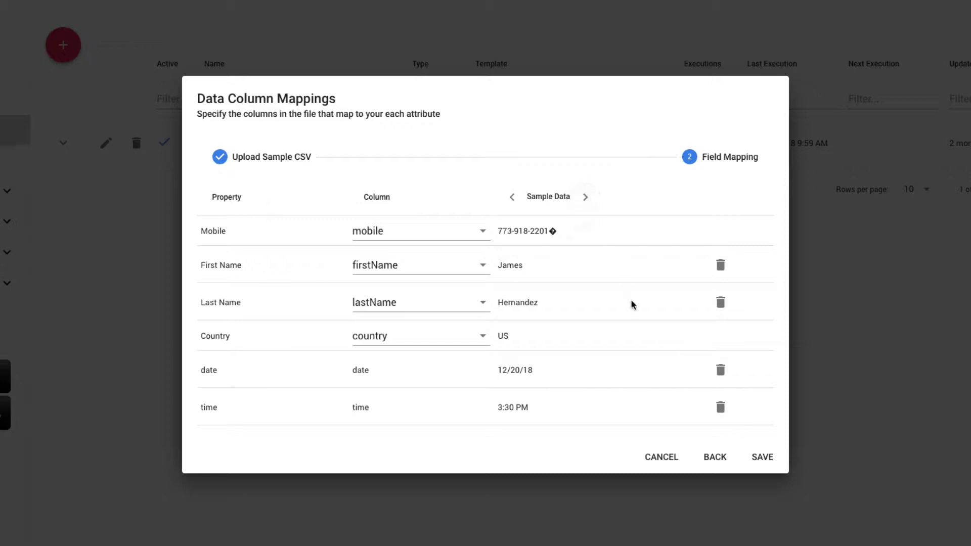
left_click(766, 457)
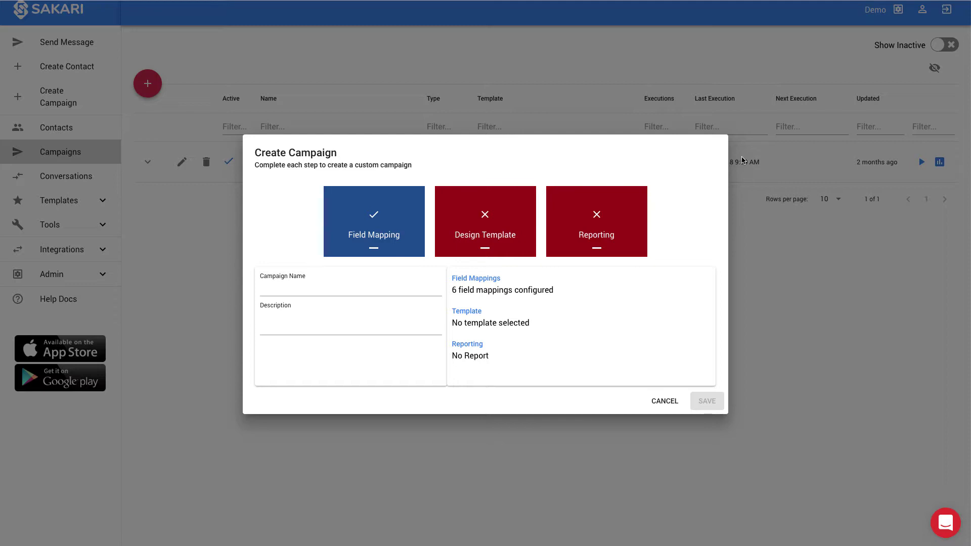
- Open the template designer and browse saved templates without loading one
left_click(516, 197)
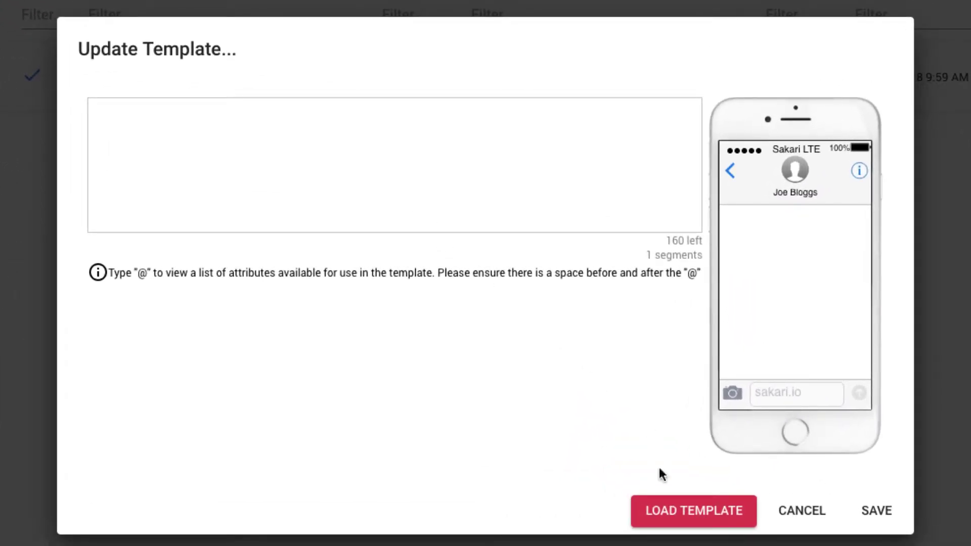
left_click(675, 516)
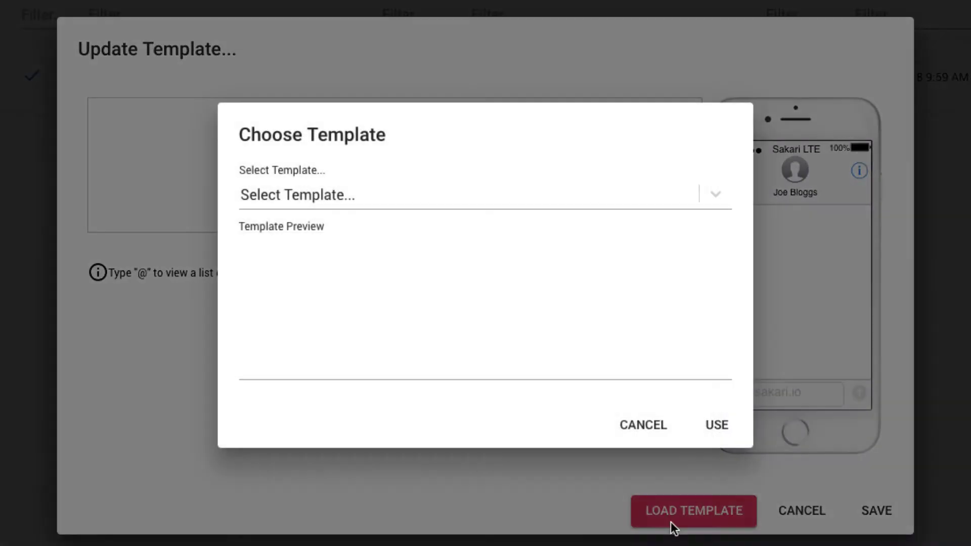
left_click(385, 196)
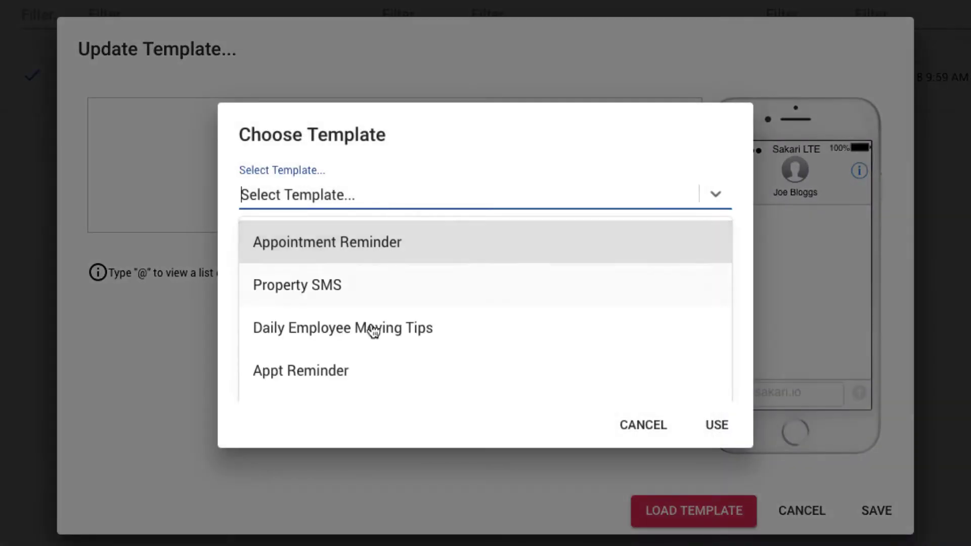
left_click(643, 427)
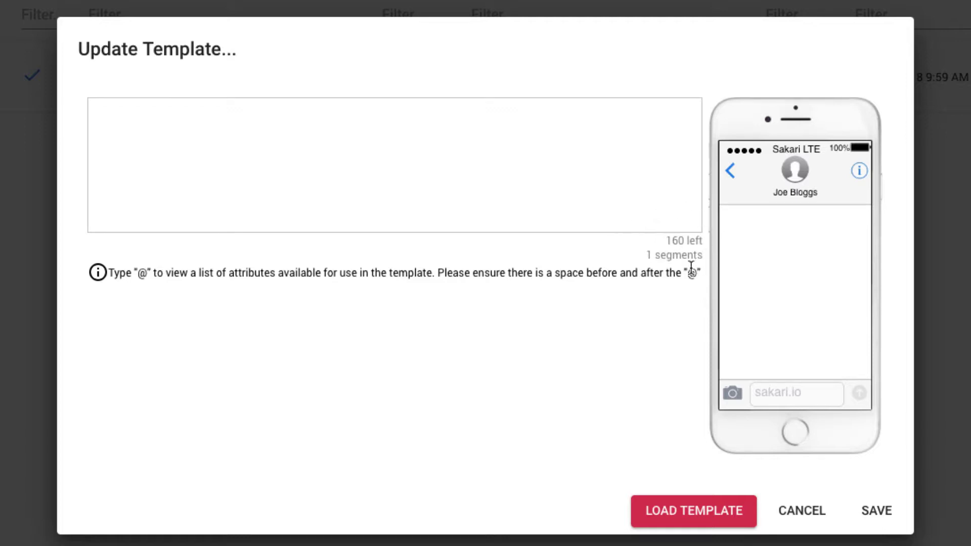
- Write the Mighty Movers reminder message with firstName, date and time placeholders
left_click(475, 164)
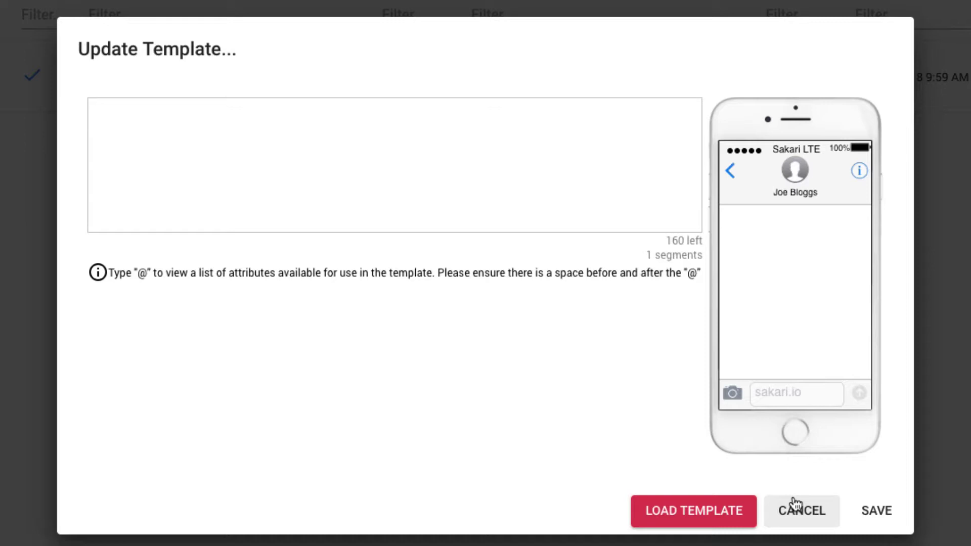
type("{{{")
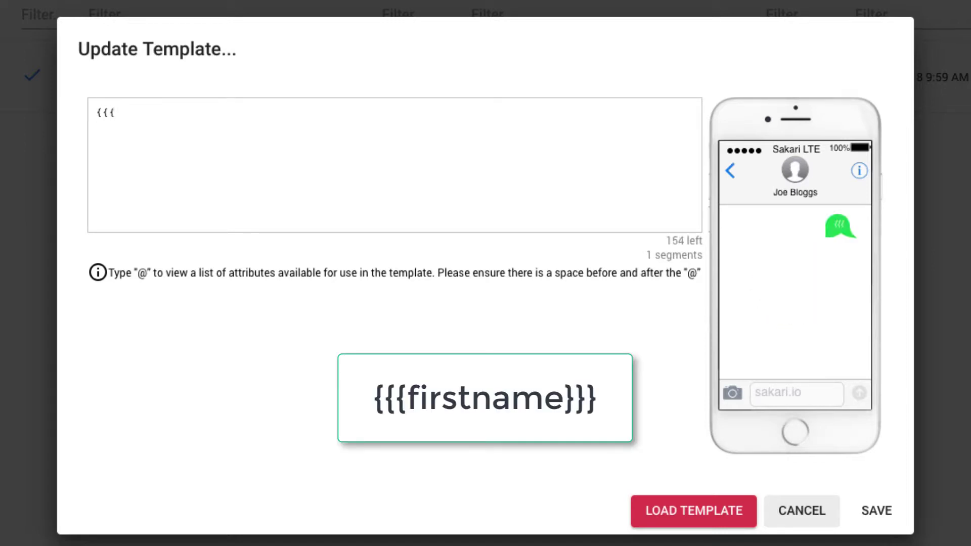
type("firstname")
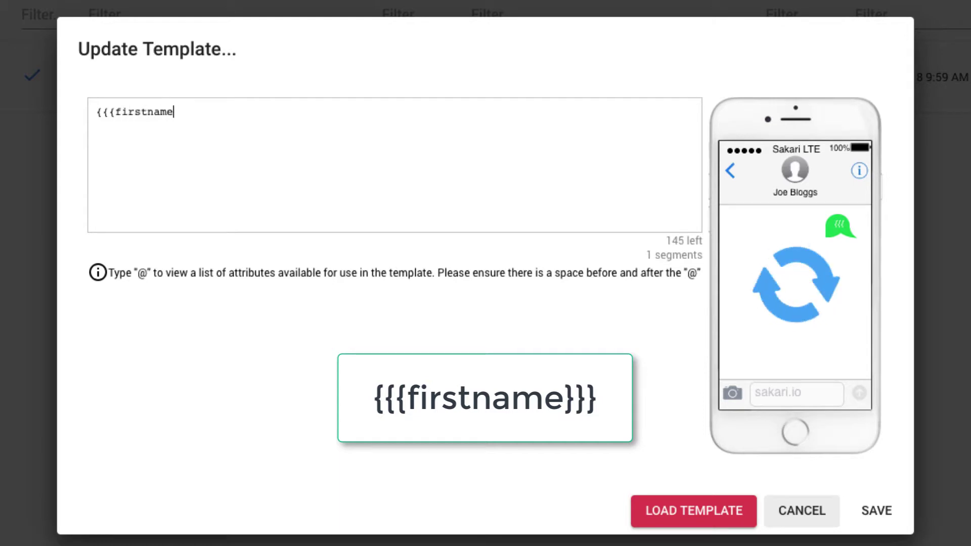
type("}}")
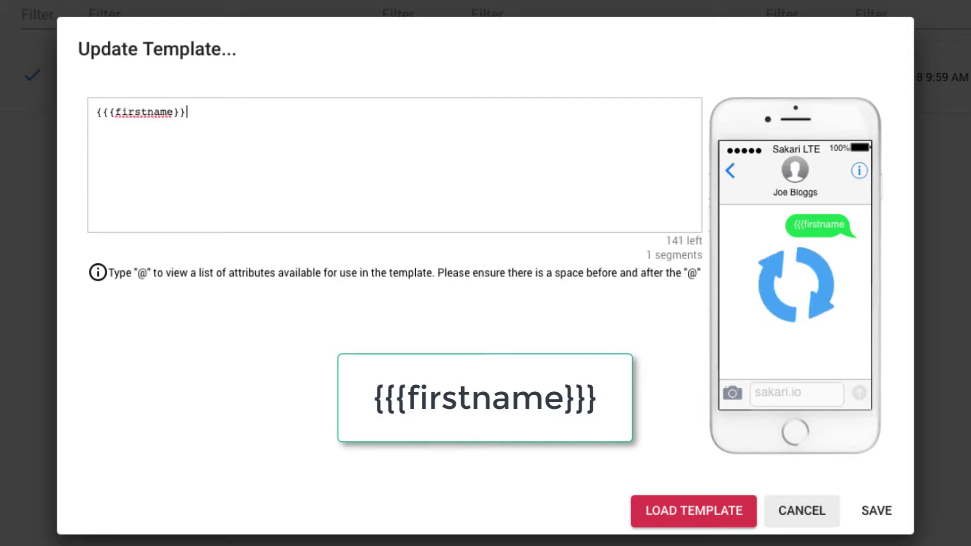
type("}")
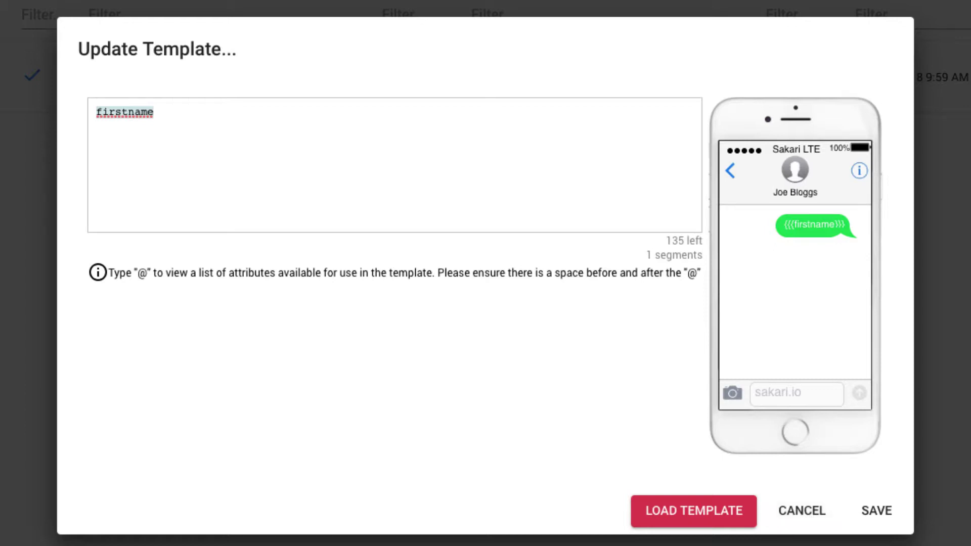
triple_click(202, 129)
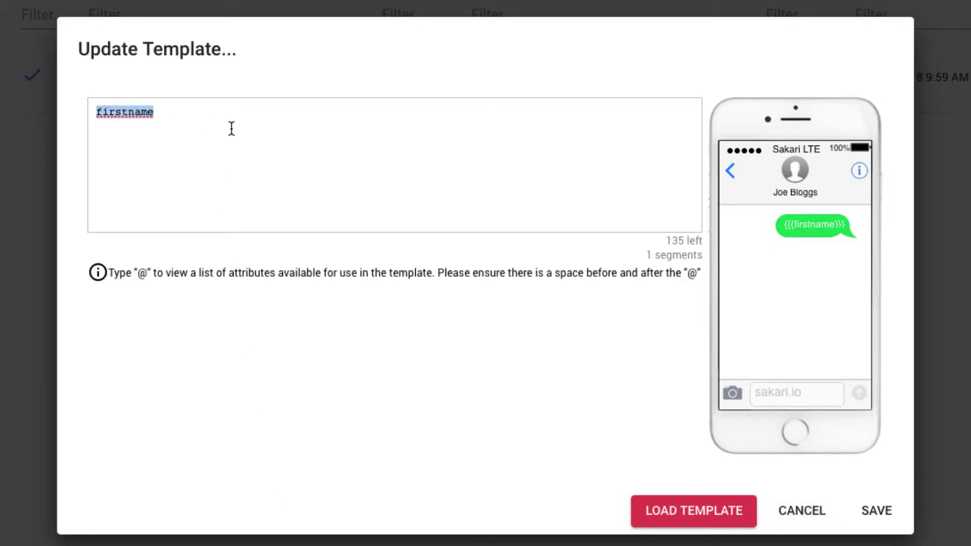
key("BackSpace")
type("Hi firstName your appointment with Mighty Movers is scheduled for date at time. Please confirm you can make it.")
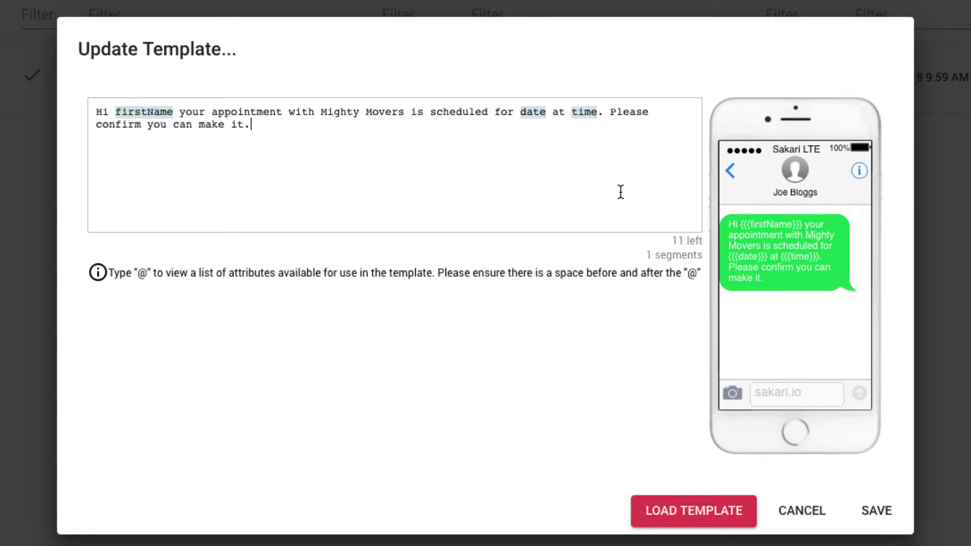
- Save the template and set the campaign's reporting to No Report
left_click(876, 511)
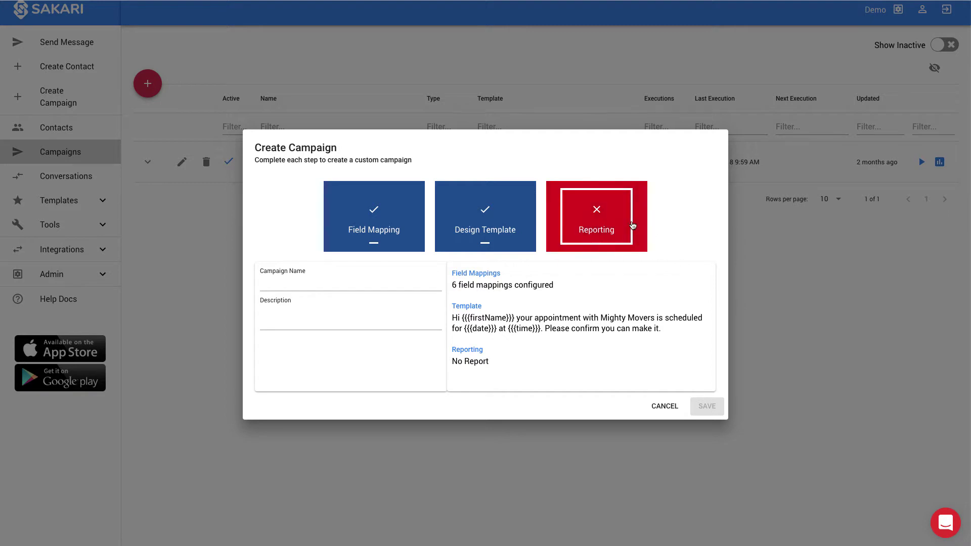
left_click(632, 226)
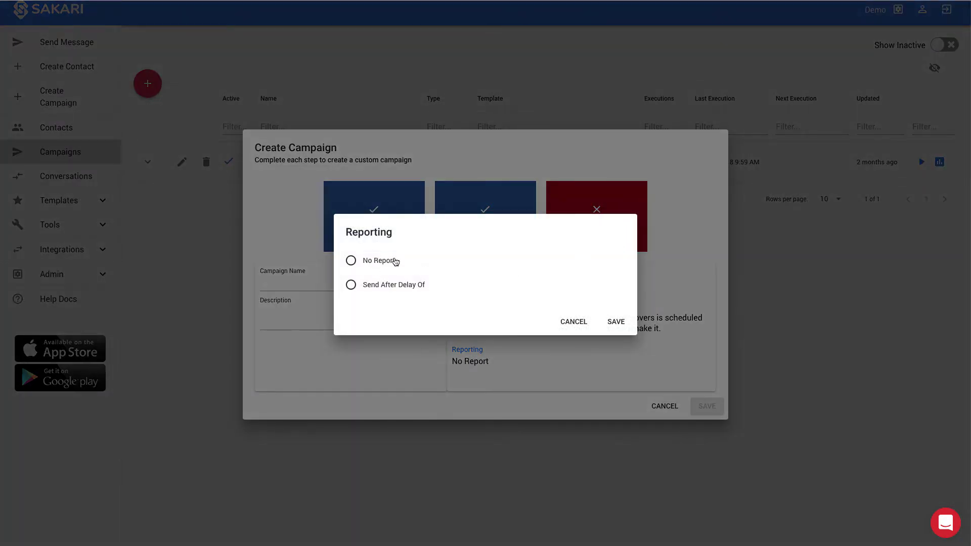
left_click(354, 263)
left_click(615, 321)
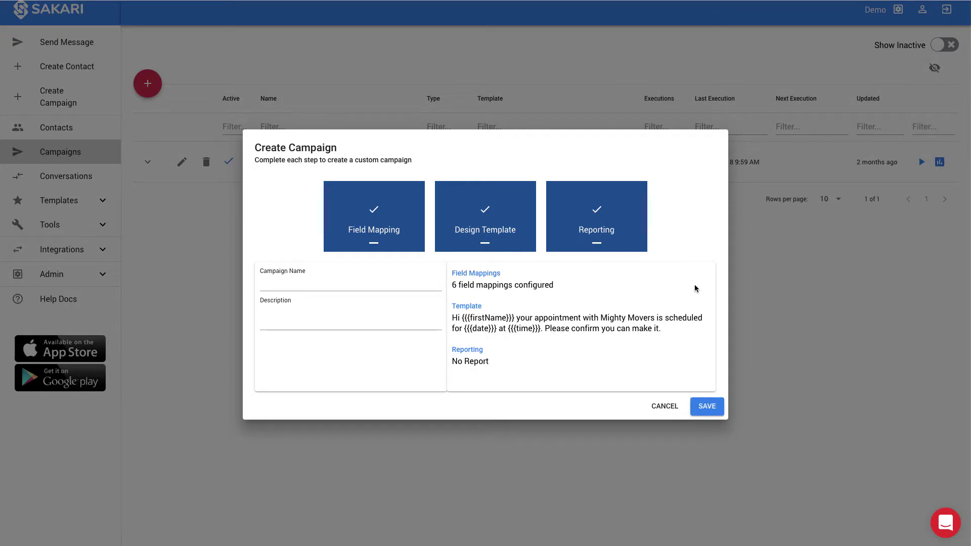
- Name the campaign 'Daily Appt Reminder SMS' and save it
left_click(362, 284)
type("Daily Appt Reminde")
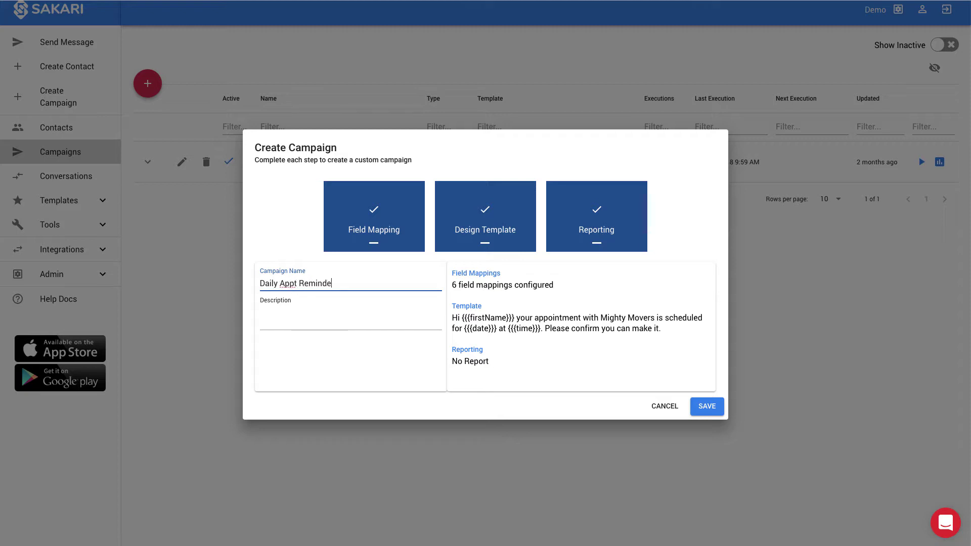
type("r SMS")
left_click(707, 406)
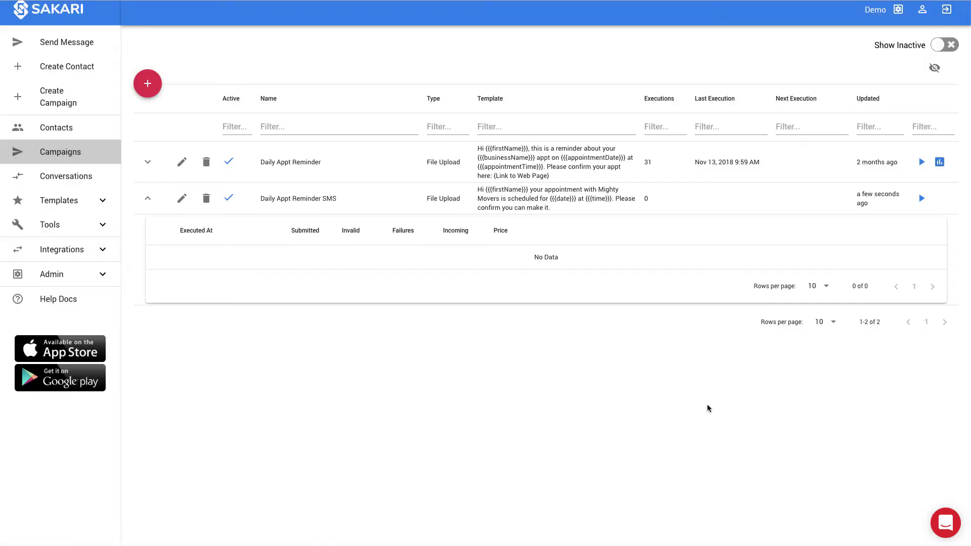
- Run Daily Appt Reminder SMS again by uploading file-upload-demo-simple.csv
left_click(148, 200)
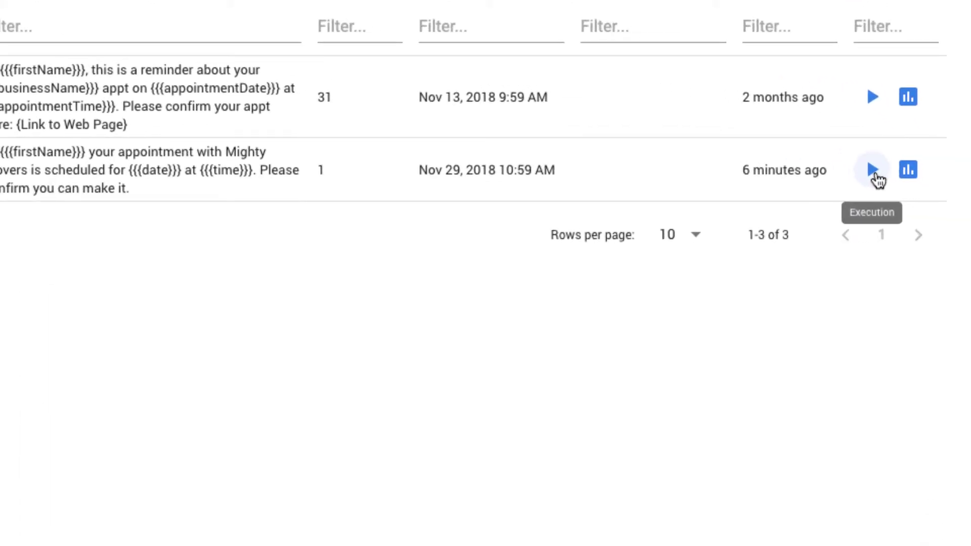
left_click(873, 171)
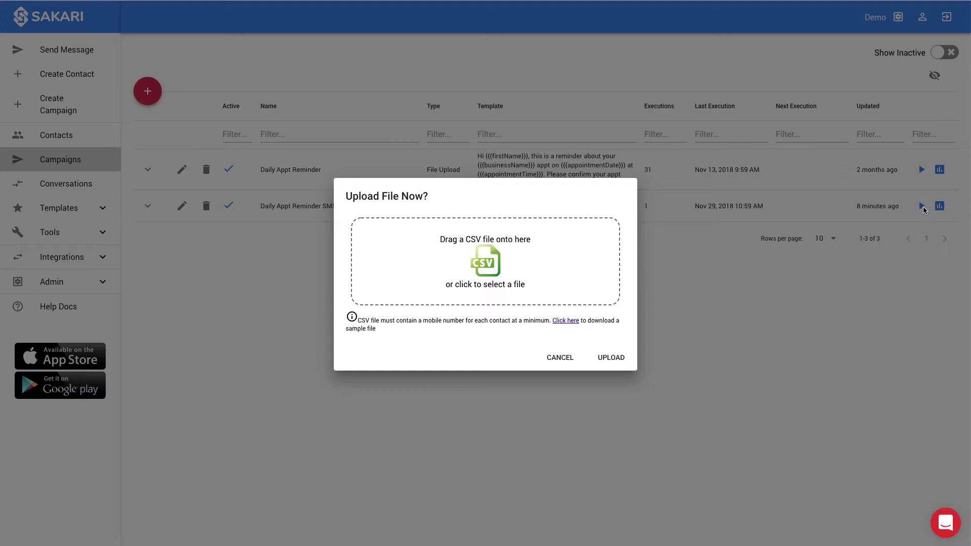
left_click_drag(220, 211, 483, 277)
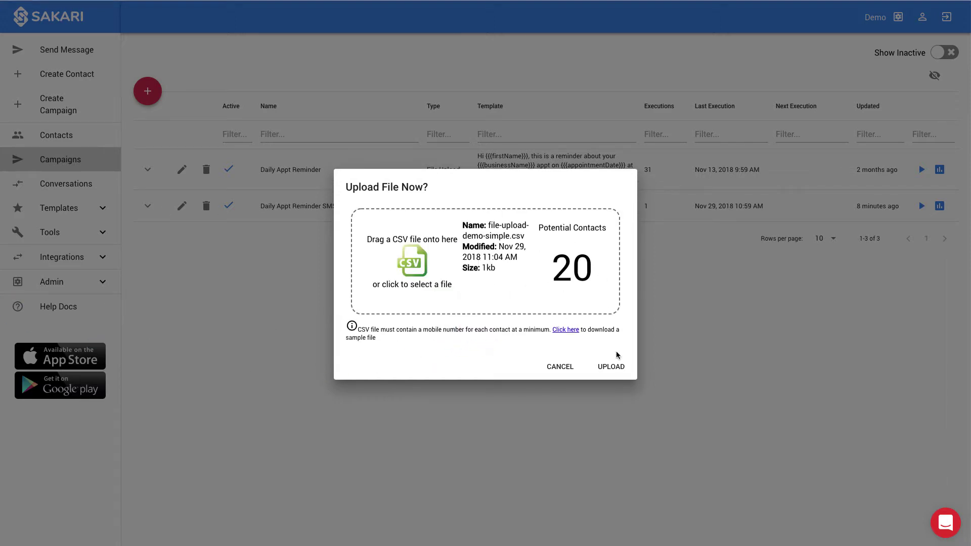
left_click(612, 367)
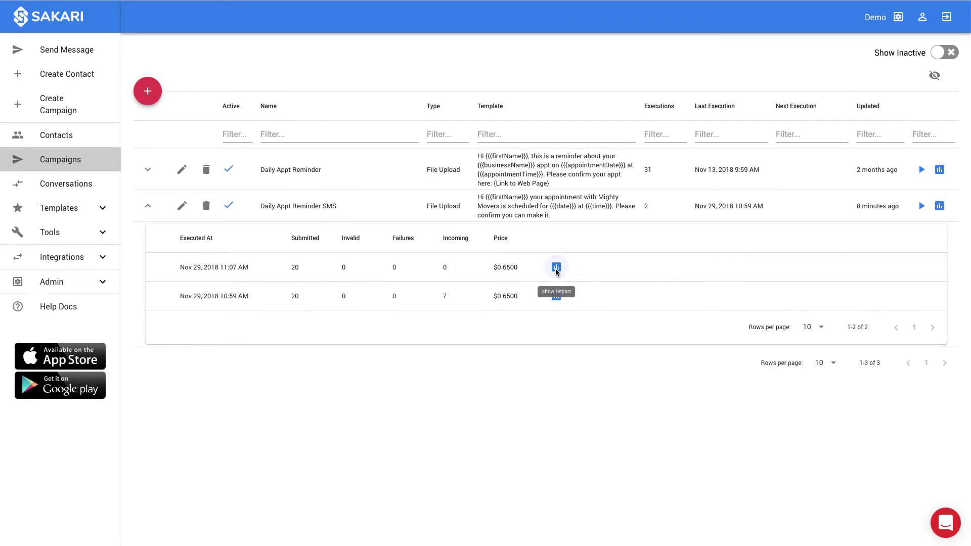
- Open the newest run's message report and check its outgoing messages, then the 7 incoming replies
left_click(559, 268)
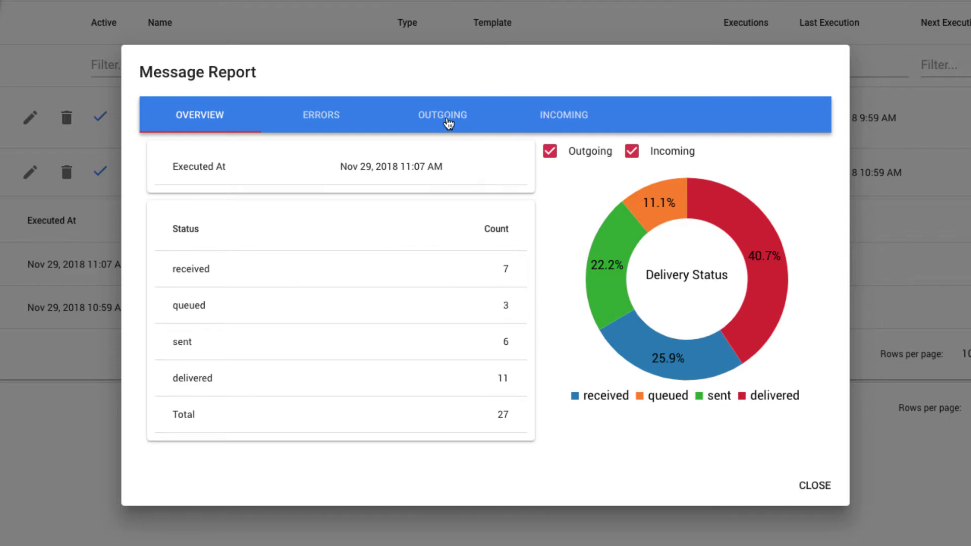
left_click(448, 123)
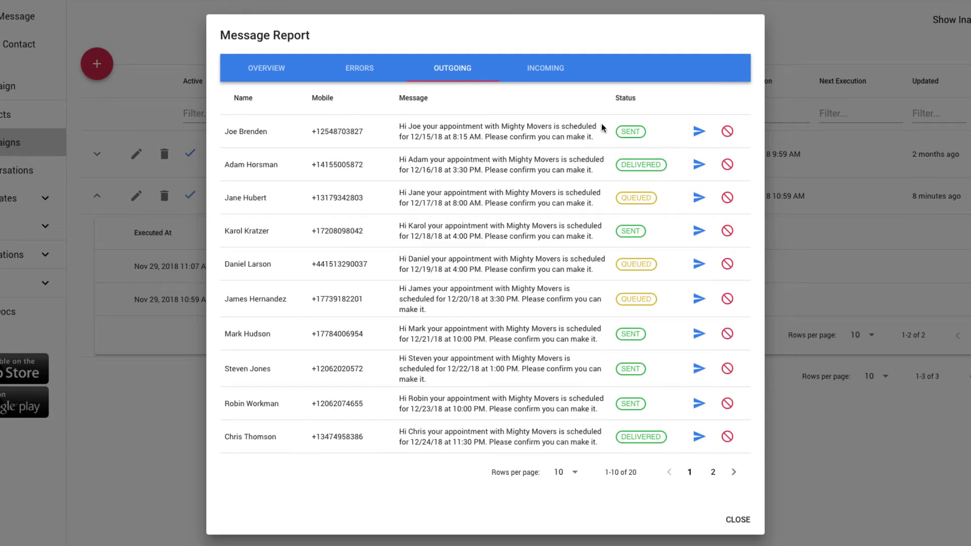
left_click(552, 72)
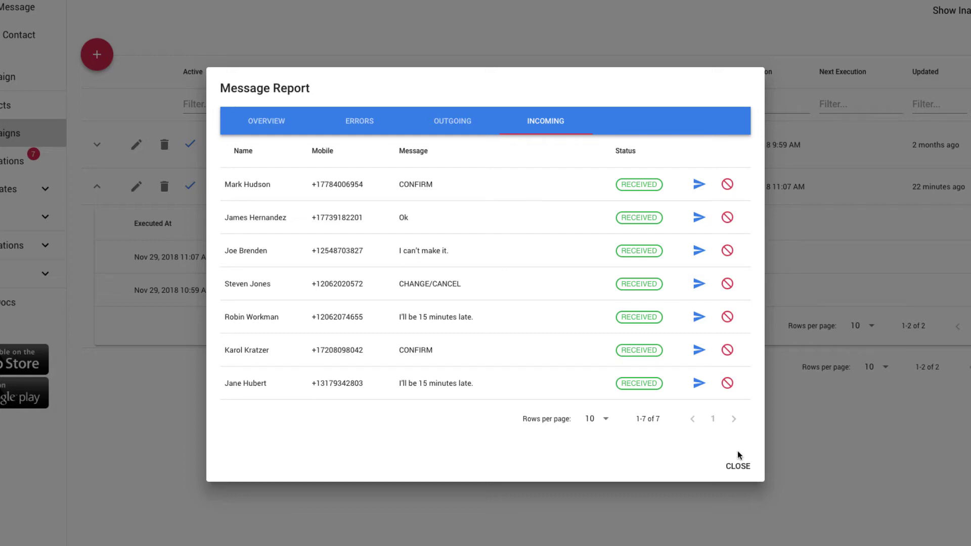
- Close the report, refresh Conversations, and expand the thread with the reply 'I can't make it.'
left_click(738, 466)
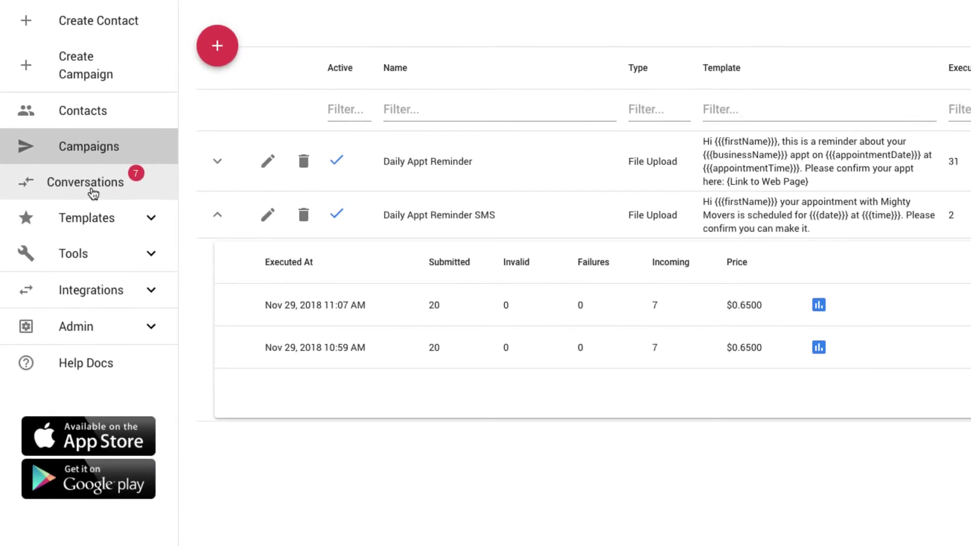
left_click(92, 191)
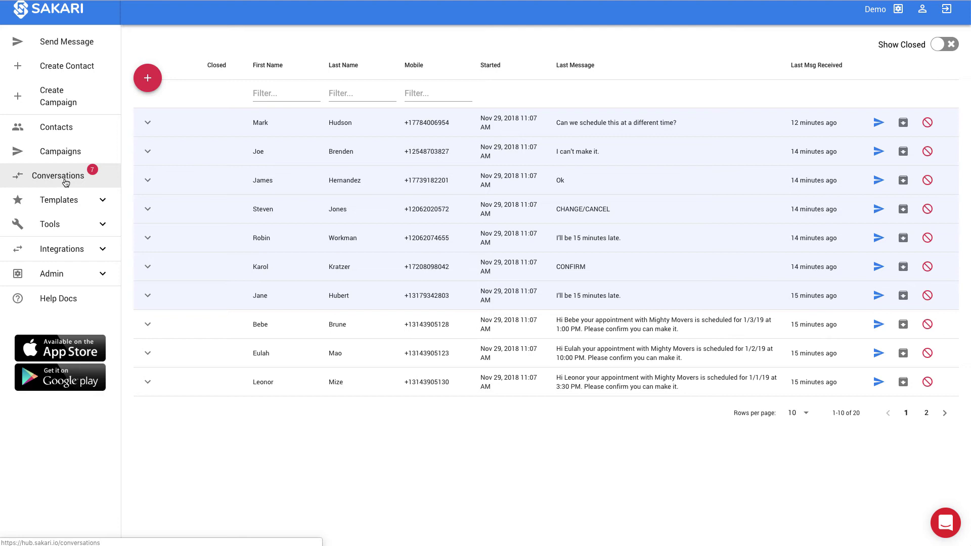
left_click(66, 182)
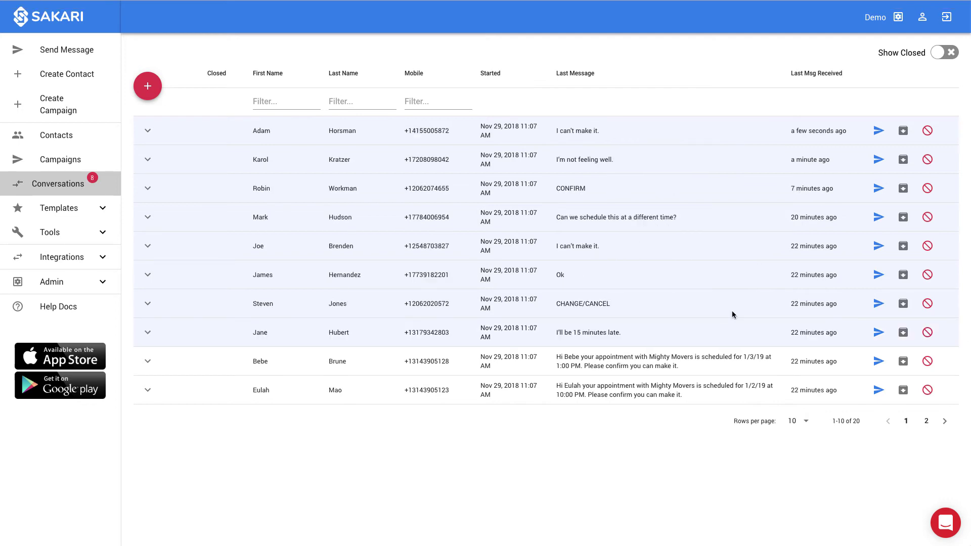
left_click(151, 132)
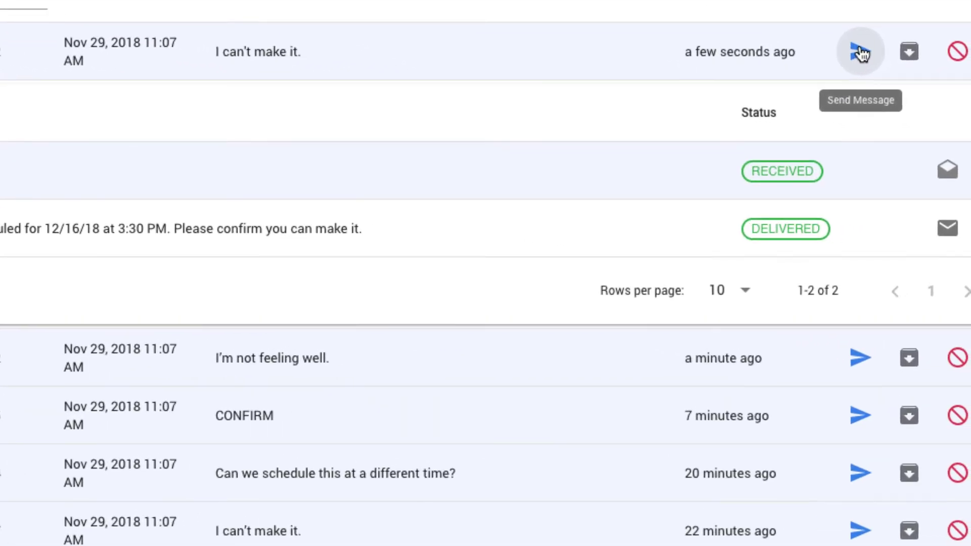
- Send the reply 'When would work for you?' to the newest conversation, then collapse its history
left_click(861, 52)
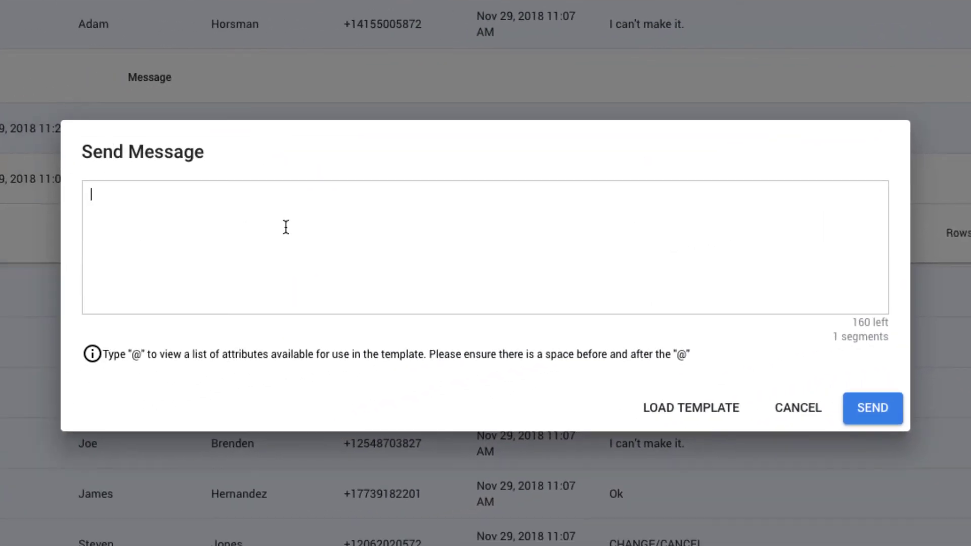
type("When wo")
type("rk")
key("BackSpace")
key("BackSpace")
key("BackSpace")
type("uld work for")
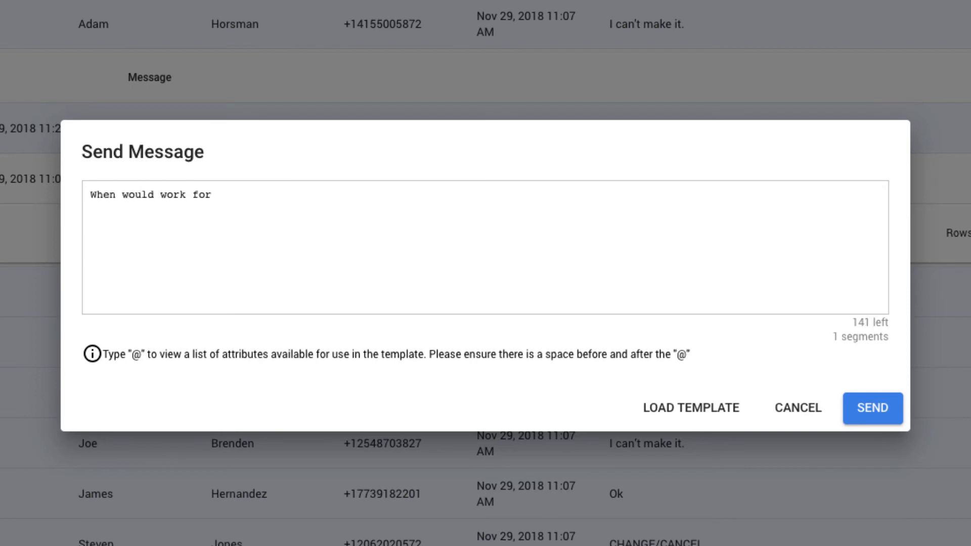
type(" you?")
left_click(881, 411)
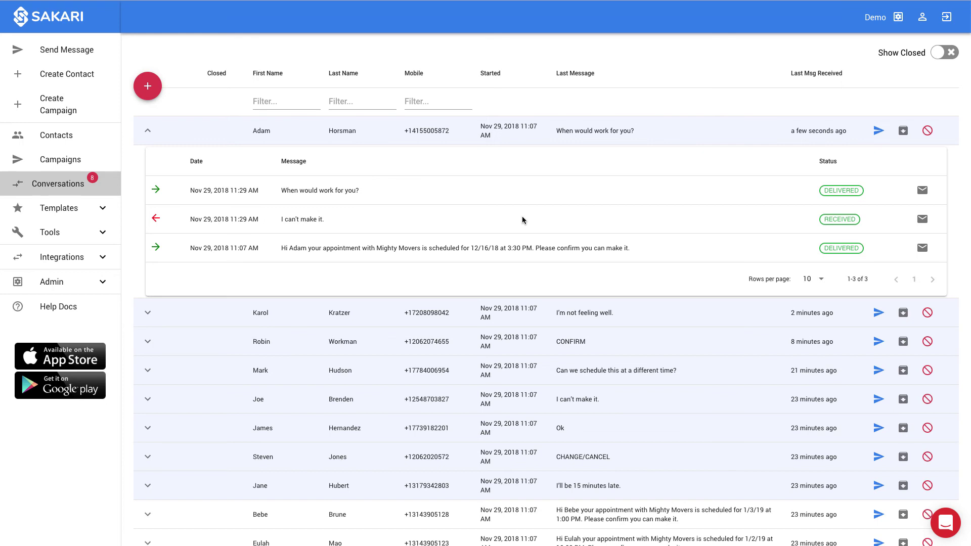
left_click(148, 131)
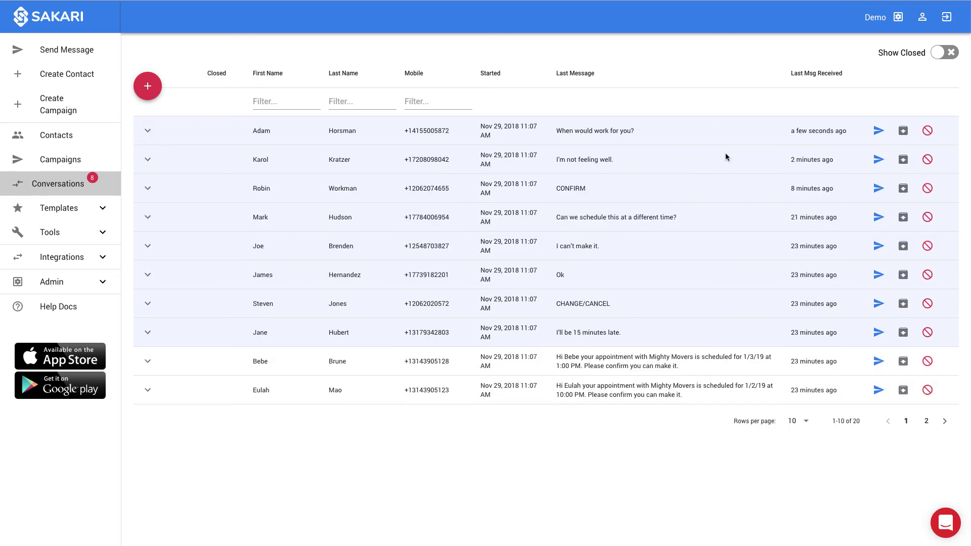